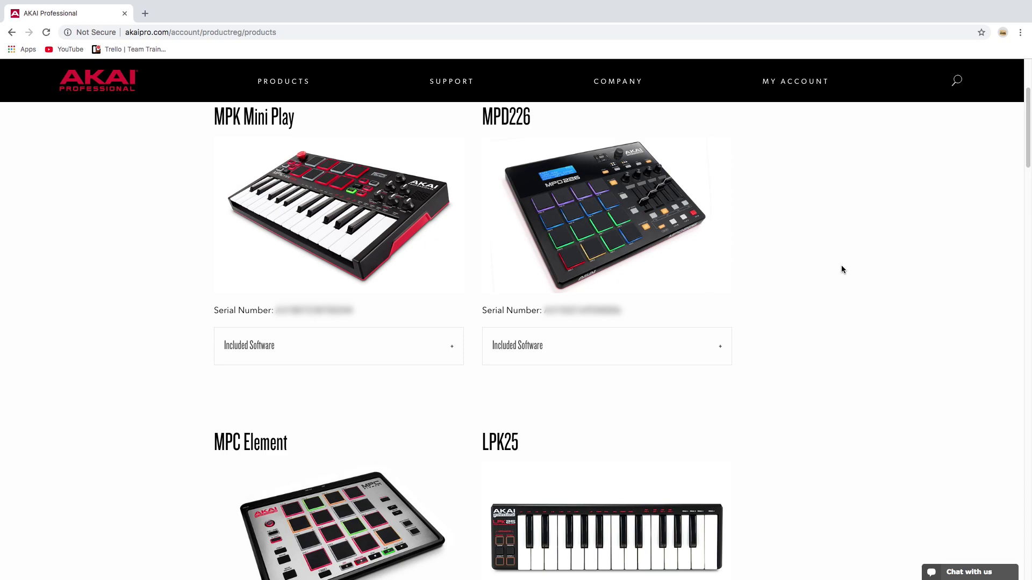
# Expand the MPK Mini Play's Included Software section to reveal the Pro Tools | First link.
pyautogui.click(449, 347)
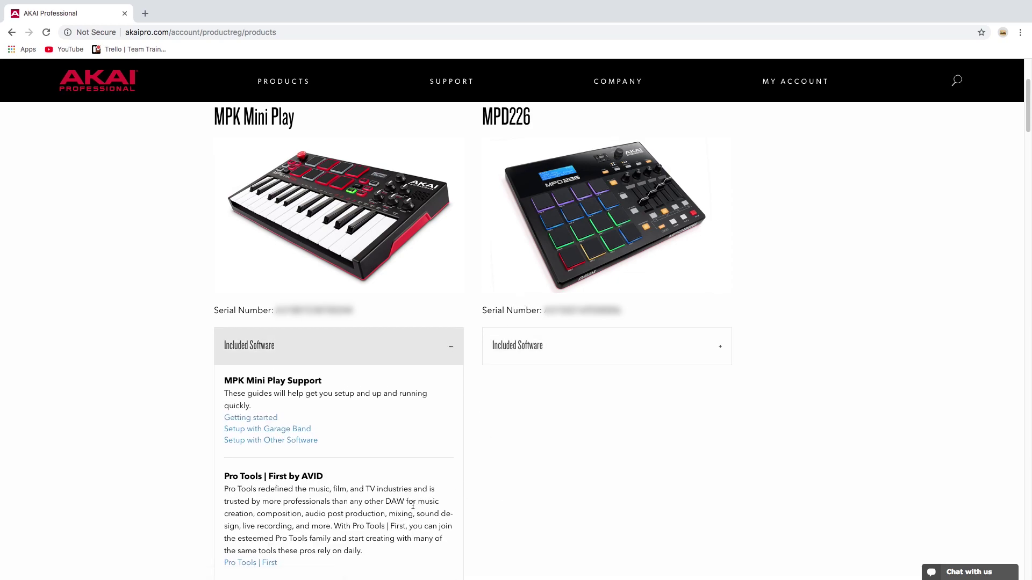
# Open the Pro Tools | First offer page and start its registration.
pyautogui.click(272, 564)
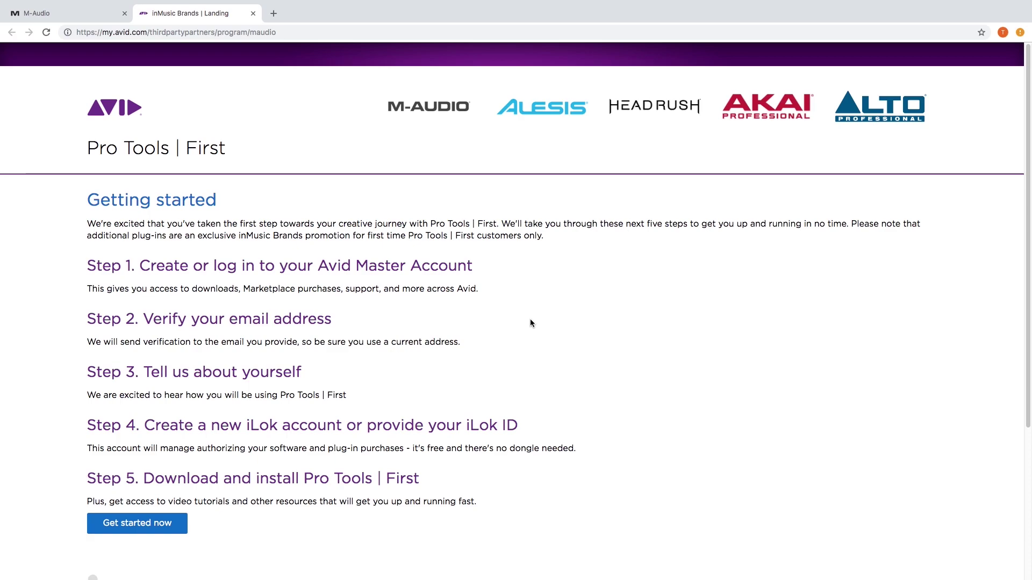
pyautogui.scroll(-3, 529, 319)
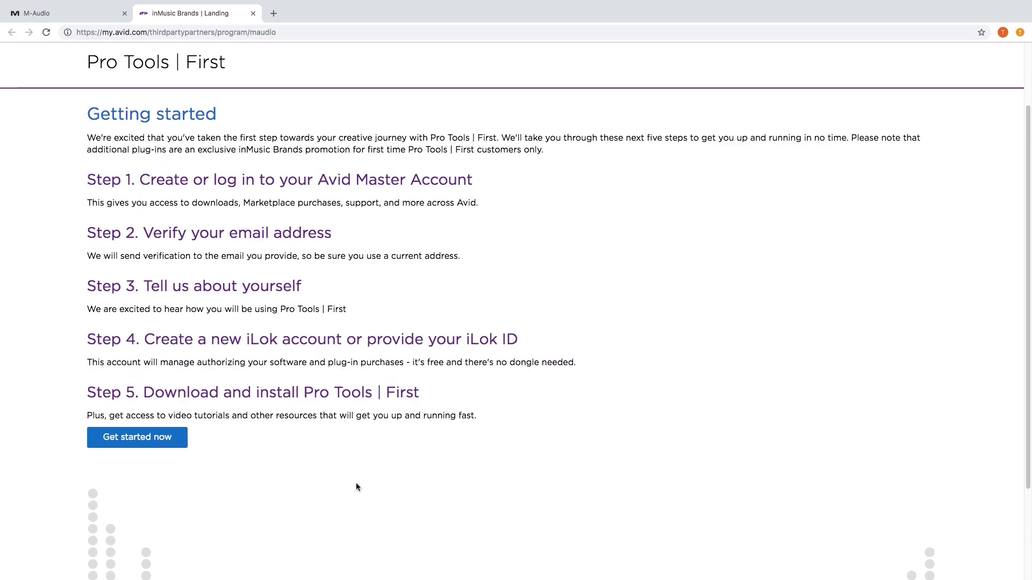
pyautogui.click(162, 445)
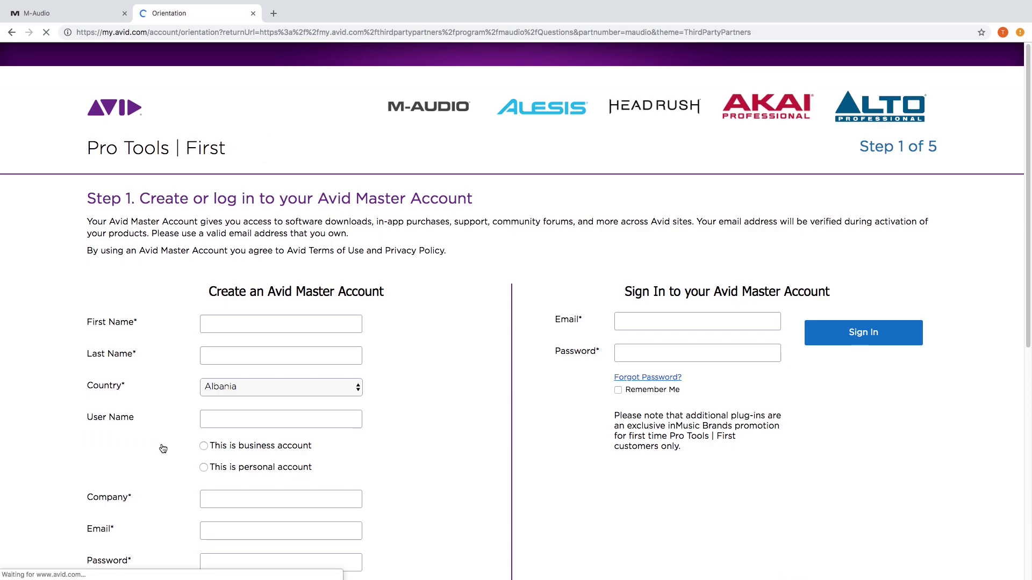
pyautogui.scroll(-3, 400, 342)
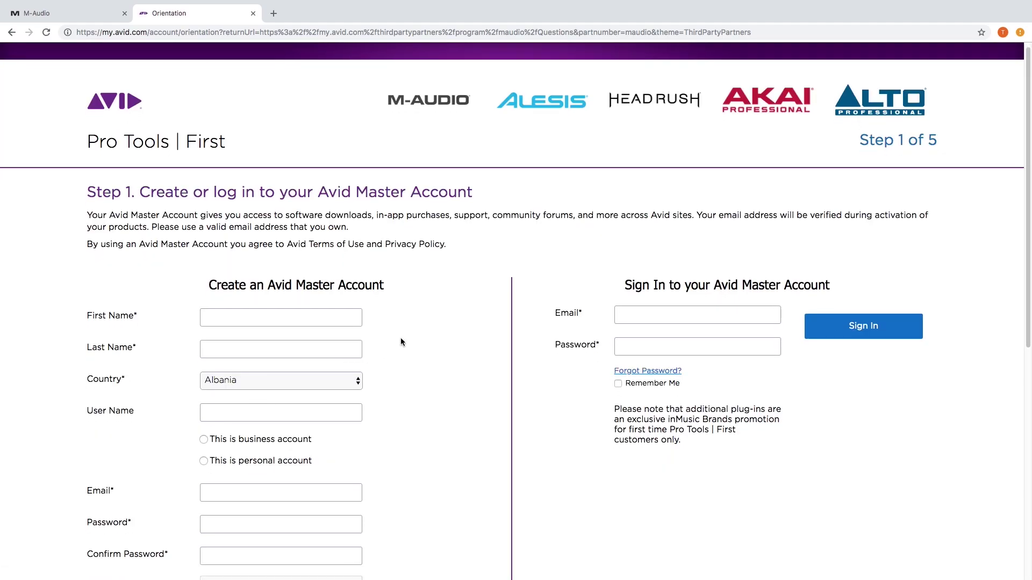
# Enter the first and last name and choose United States as the country.
pyautogui.click(300, 245)
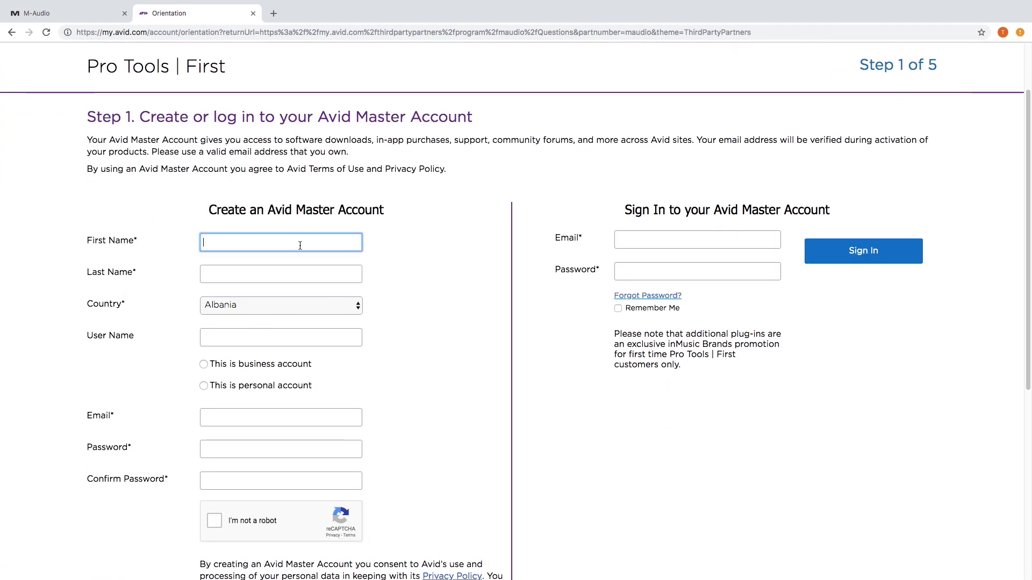
pyautogui.write('Tech')
pyautogui.press('Tab')
pyautogui.write('Support')
pyautogui.click(344, 306)
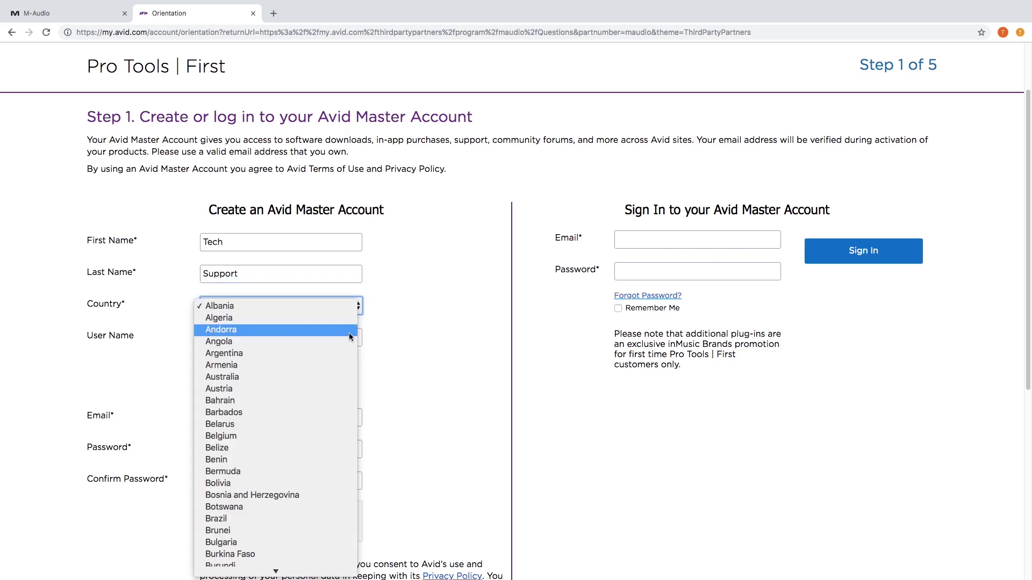
pyautogui.scroll(-15, 348, 350)
pyautogui.scroll(-3, 262, 418)
pyautogui.click(253, 497)
# Enter the user name, mark it a personal account, and fill in the email and password.
pyautogui.press('Tab')
pyautogui.write('inMusicTS')
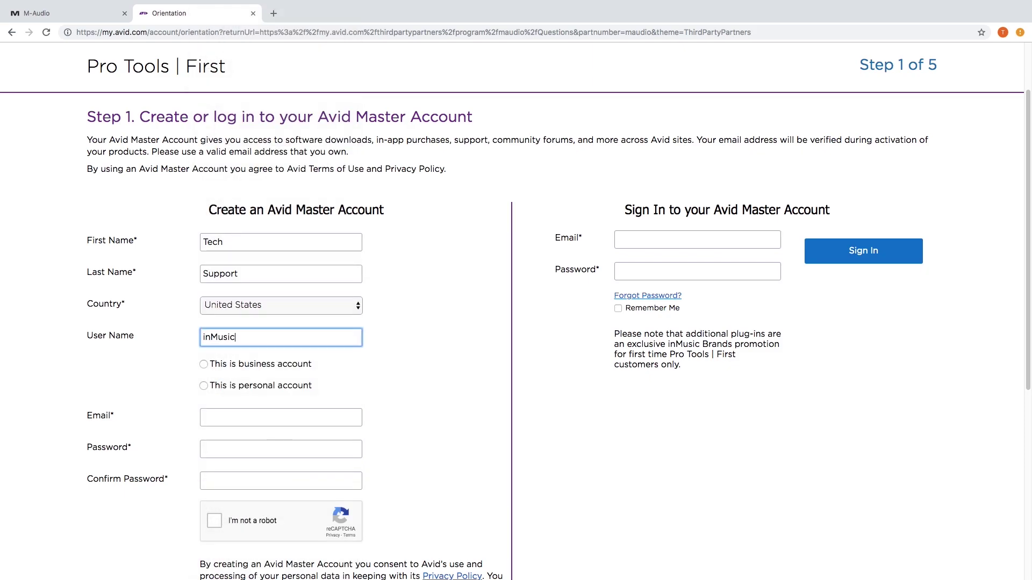
pyautogui.press('Tab')
pyautogui.press('Down')
pyautogui.press('Tab')
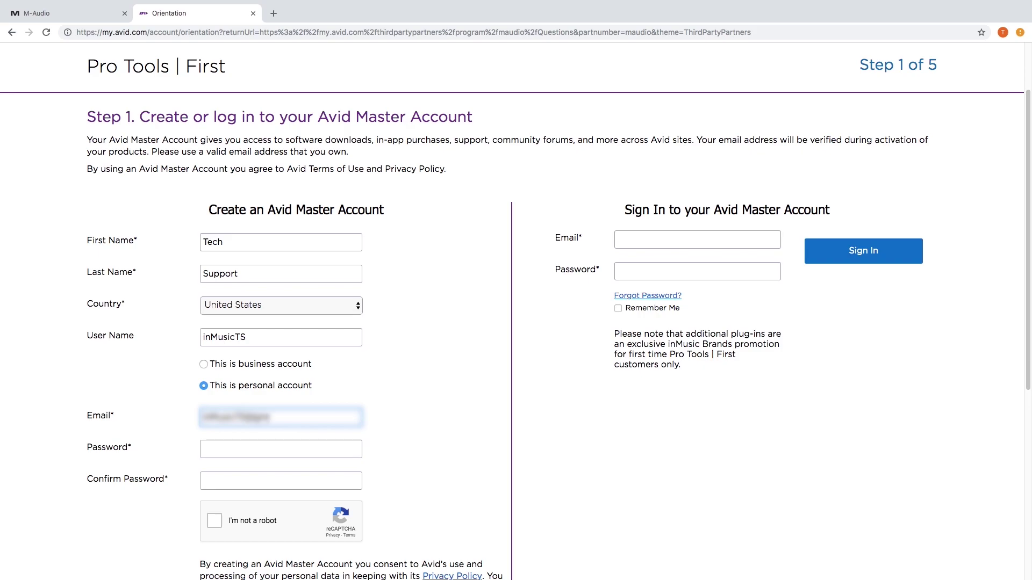
pyautogui.press('Tab')
pyautogui.write('••••••••••')
pyautogui.press('Tab')
# Re-enter the password in Confirm Password and tick I'm not a robot.
pyautogui.write('••••••••••')
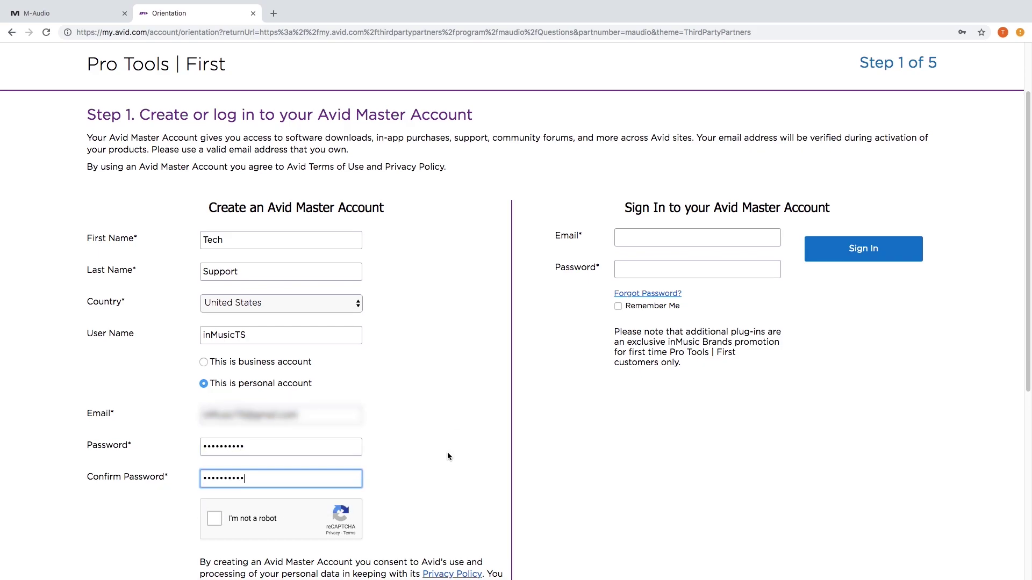
pyautogui.scroll(-3, 264, 421)
pyautogui.click(214, 386)
# Create the account, confirm the email address is correct, and go to gmail.com in a new tab.
pyautogui.click(296, 485)
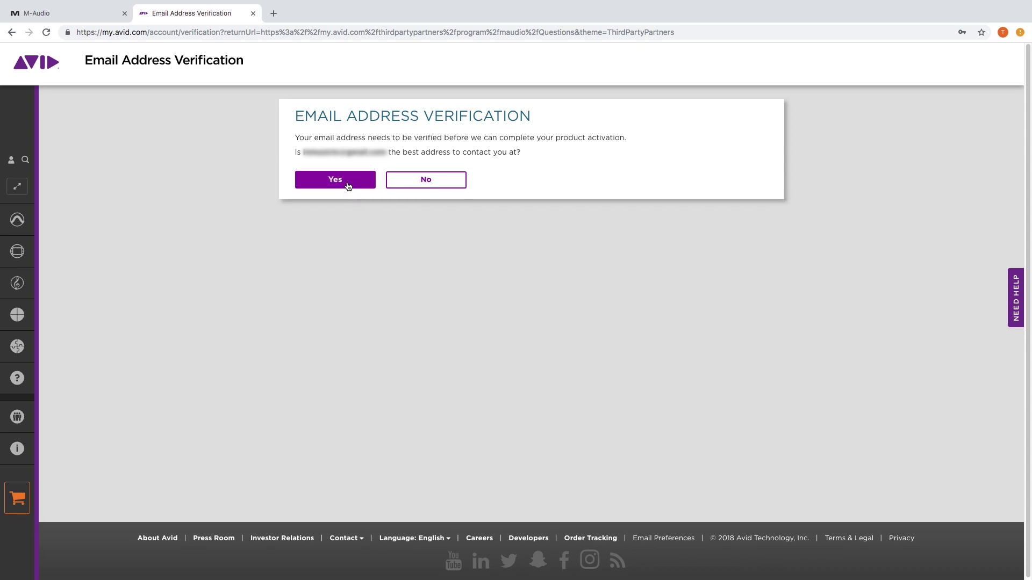
pyautogui.click(348, 183)
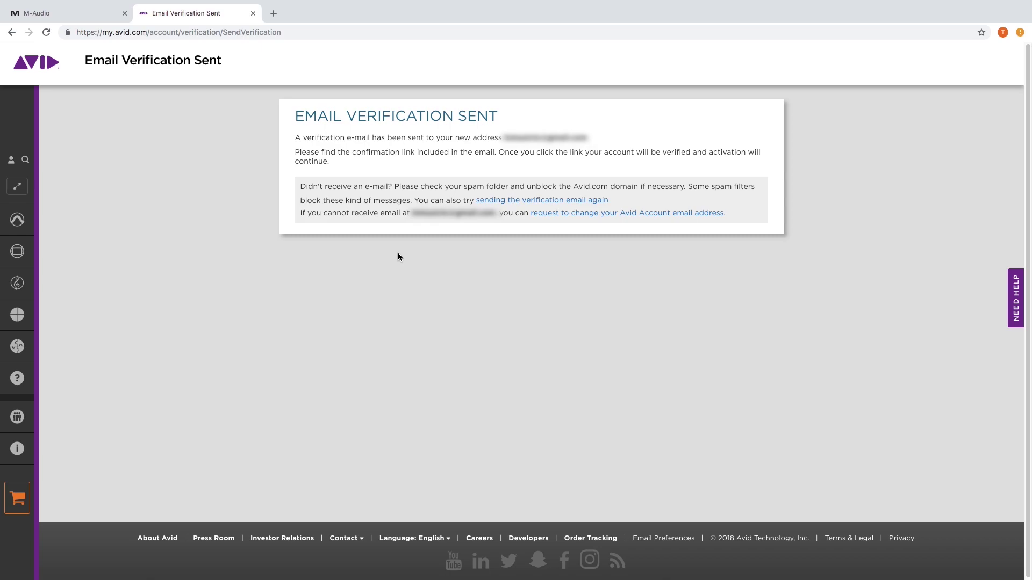
pyautogui.hotkey('ctrl', 't')
pyautogui.write('gma')
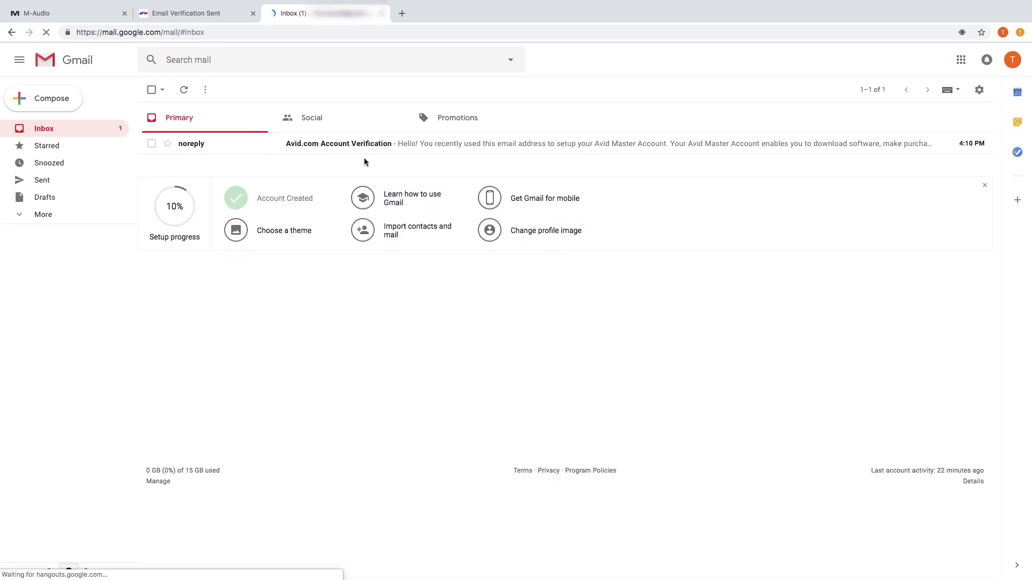
# Open the Avid.com Account Verification email and follow its verification link.
pyautogui.click(363, 151)
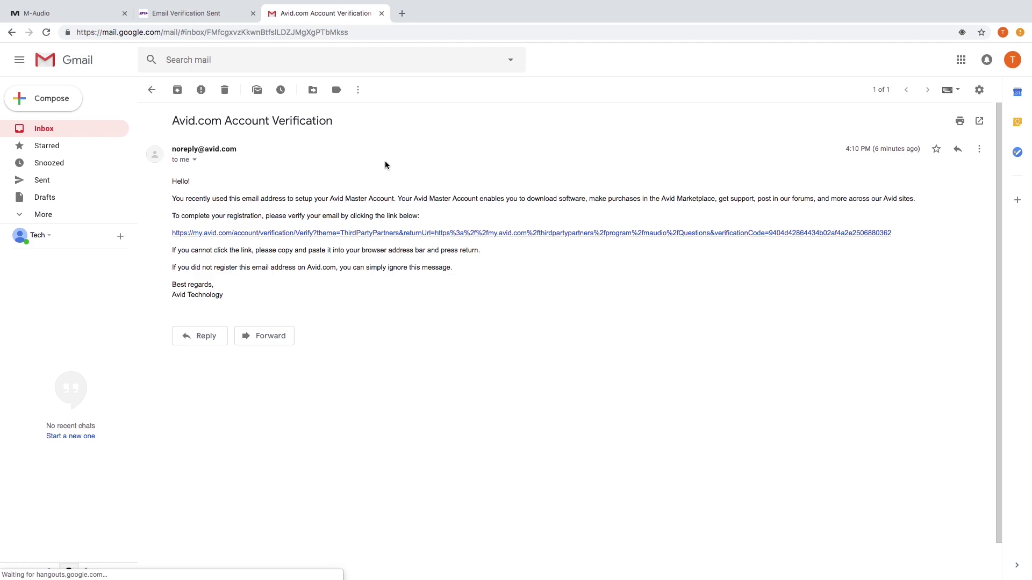
pyautogui.click(449, 233)
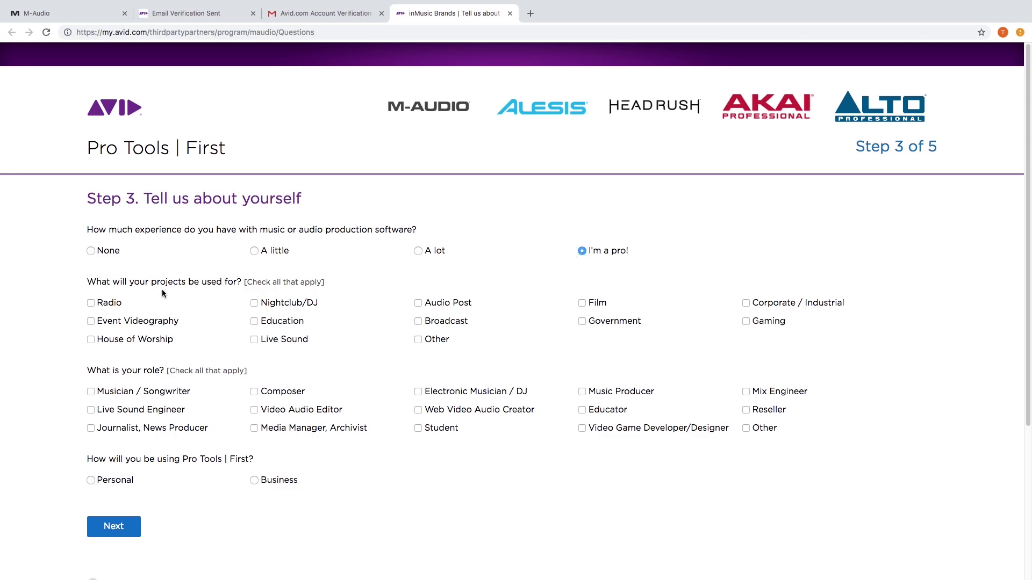
# Check Radio and Musician / Songwriter on the Step 3 questionnaire and continue to Step 4.
pyautogui.click(92, 303)
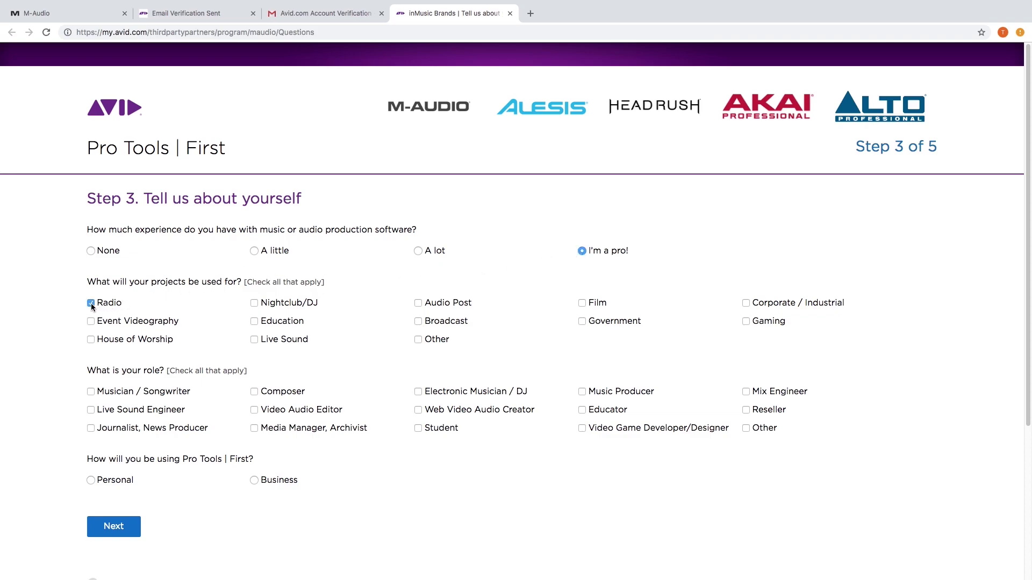
pyautogui.click(92, 392)
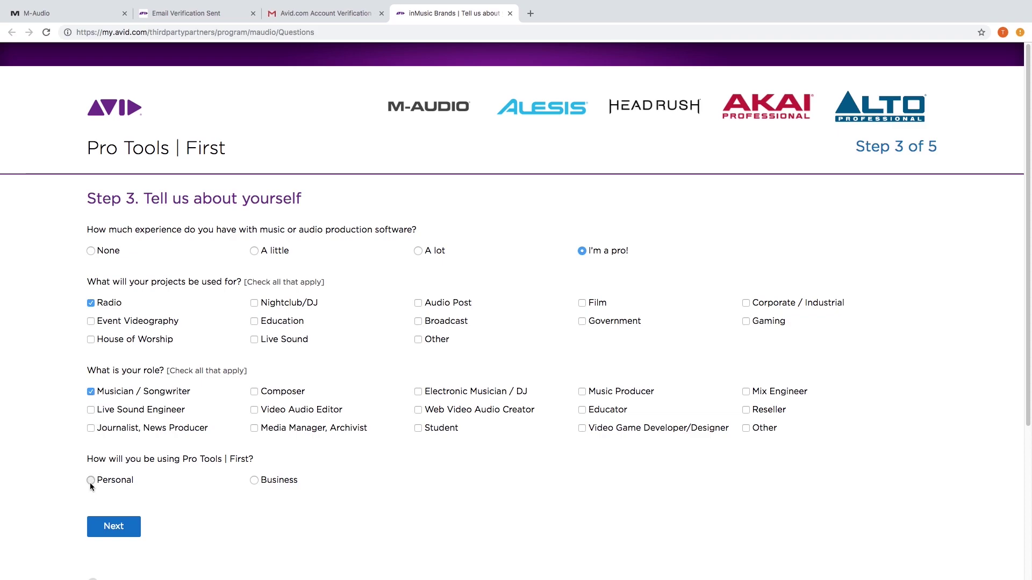
pyautogui.click(131, 527)
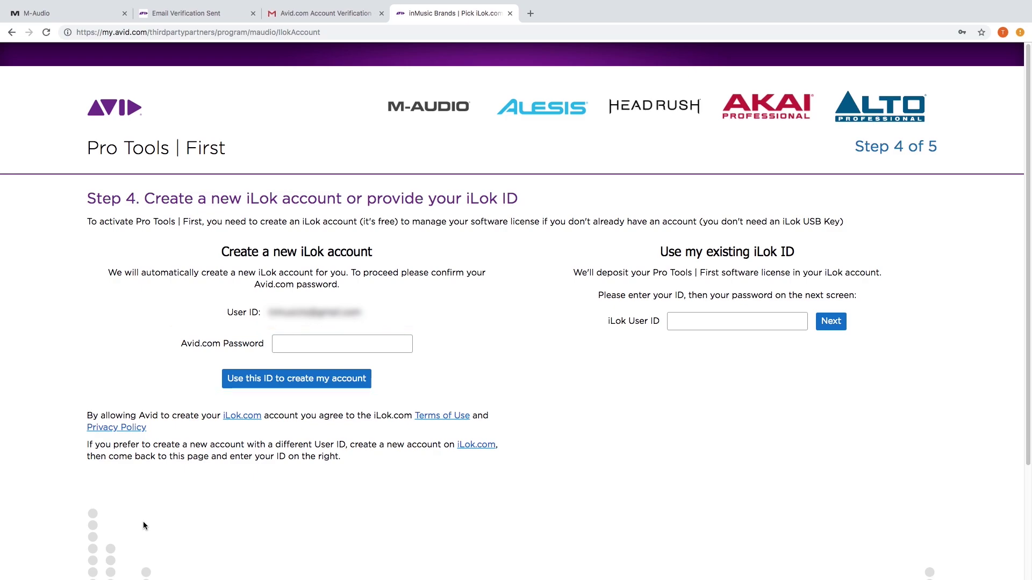
# Link the existing iLok account by entering its user ID and password and authorizing Avid.
pyautogui.click(713, 322)
pyautogui.write('inMusiciLok')
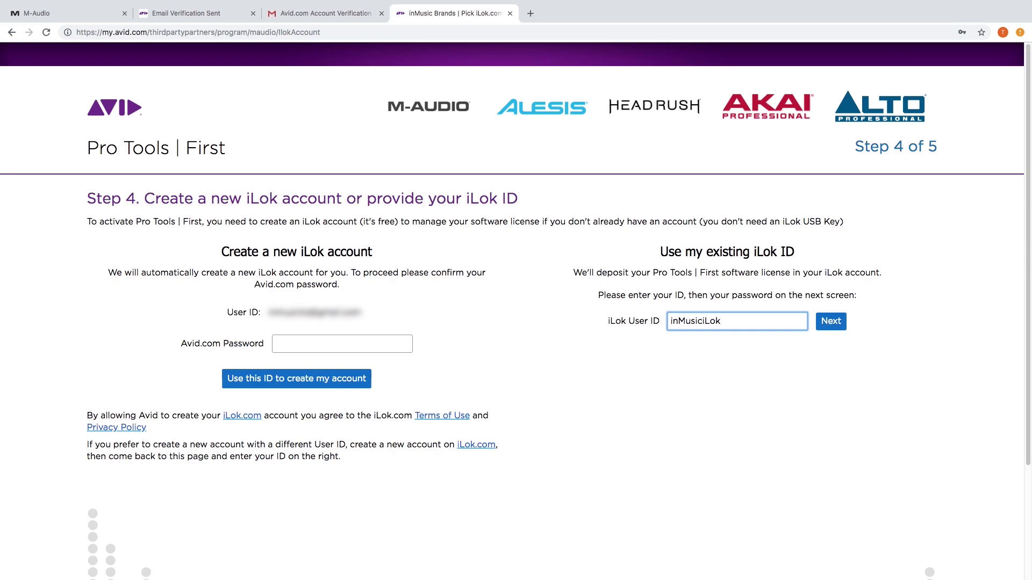
pyautogui.click(830, 322)
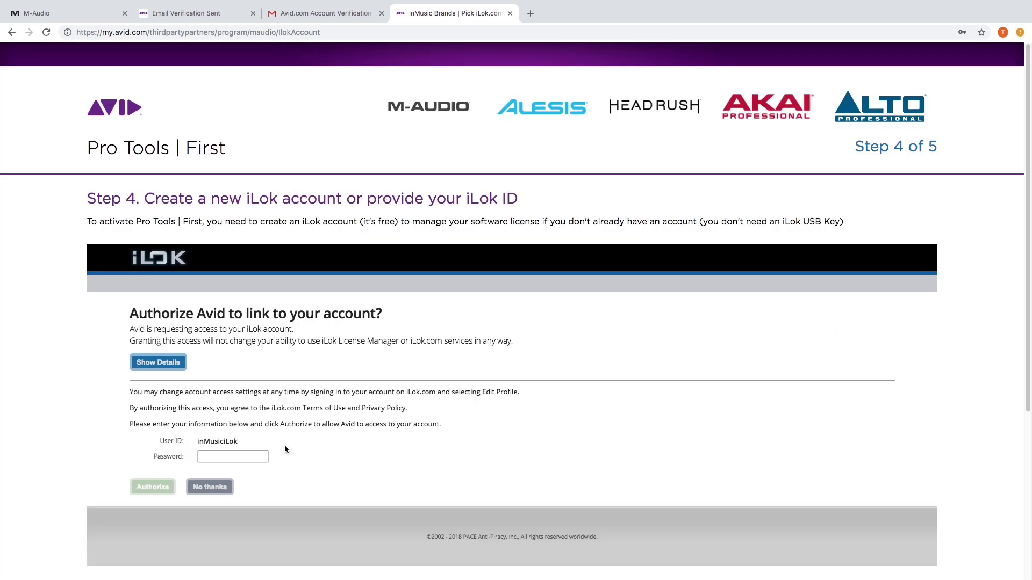
pyautogui.click(232, 456)
pyautogui.write('••••••••')
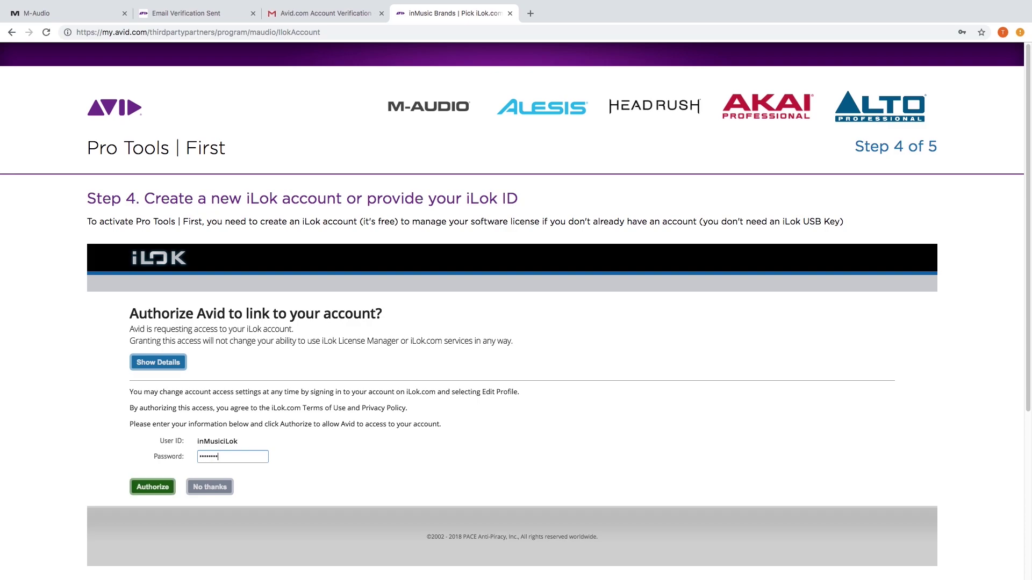
pyautogui.click(162, 486)
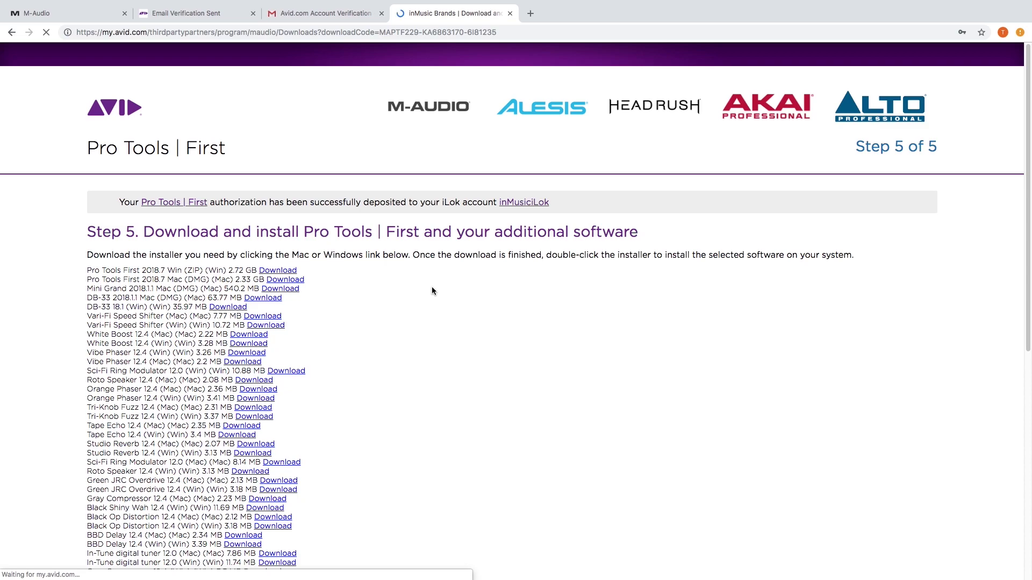
# Download the Pro Tools First Mac (DMG) installer and the Studio Reverb 12.4 (Mac) plug-in.
pyautogui.scroll(-5, 432, 290)
pyautogui.scroll(-1, 432, 291)
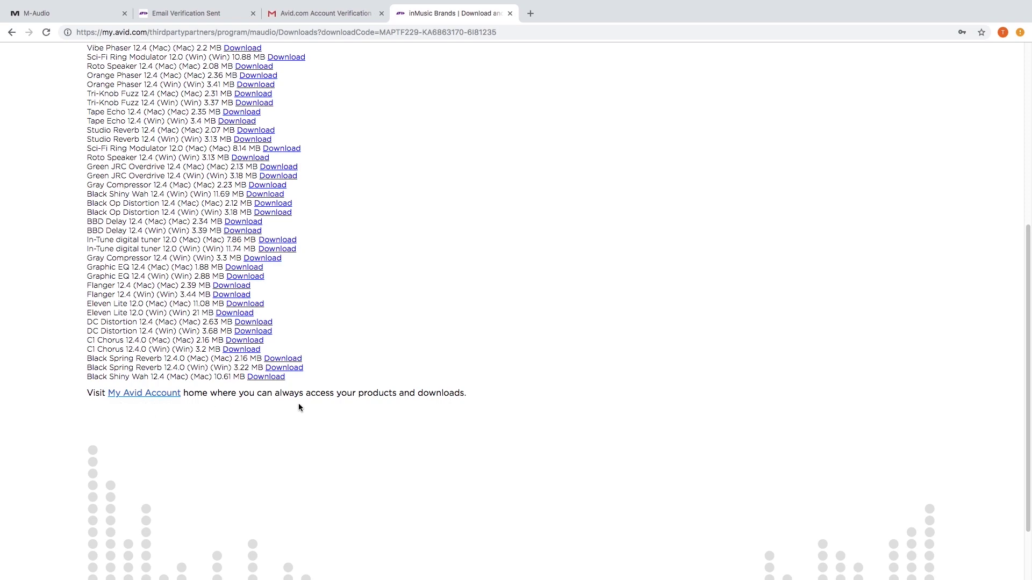
pyautogui.scroll(6, 382, 334)
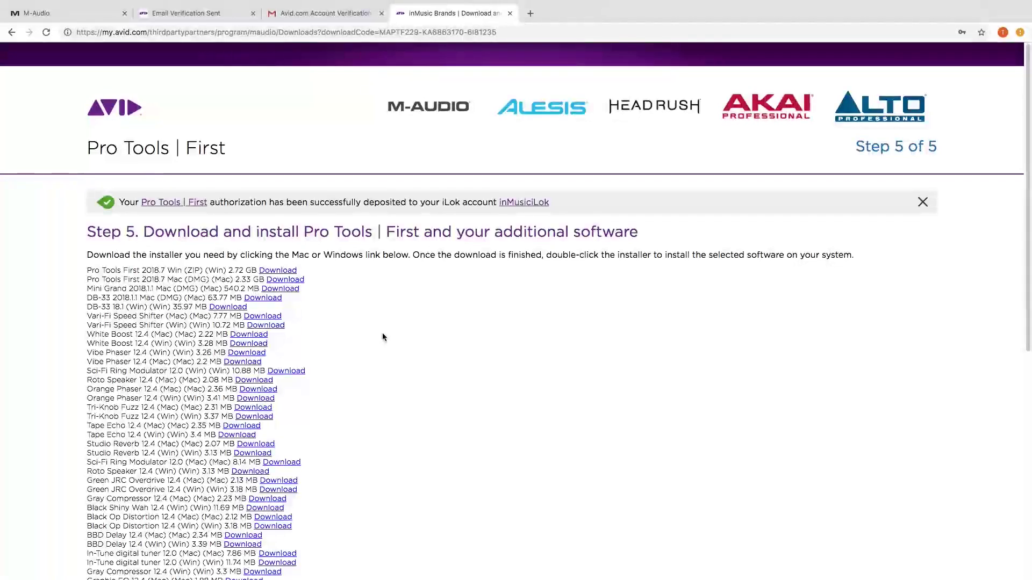
pyautogui.click(294, 280)
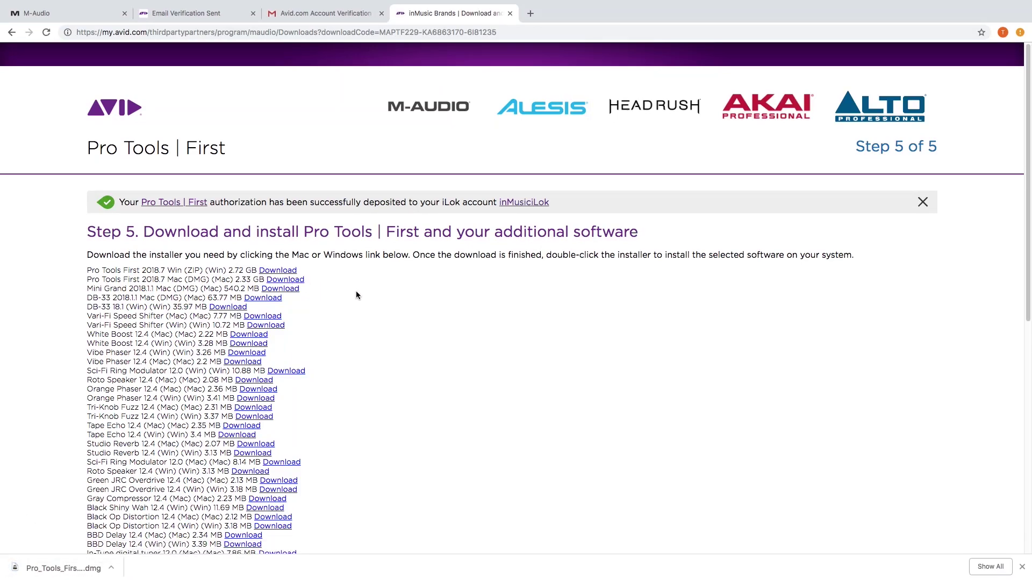
pyautogui.click(271, 446)
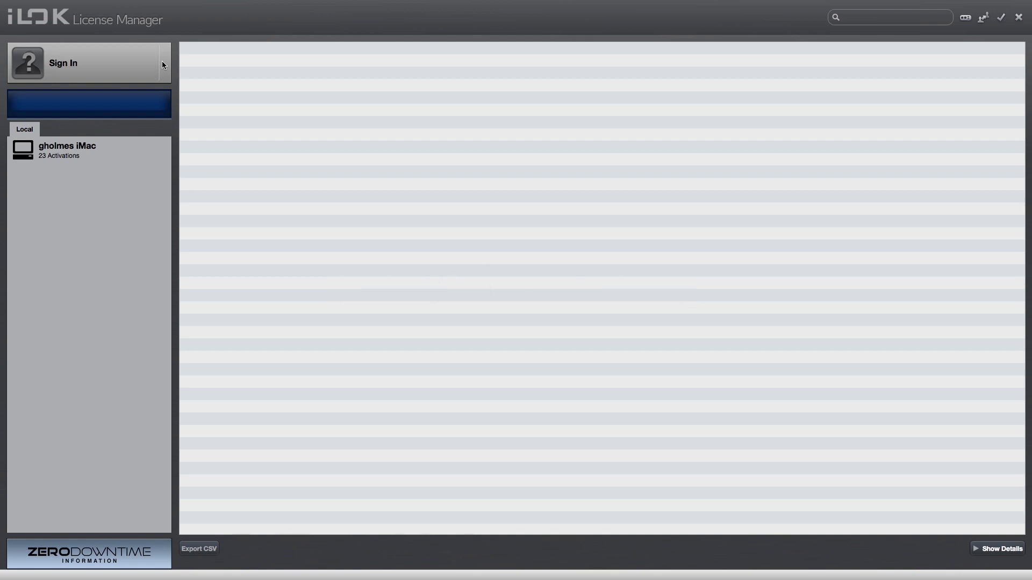
# Sign in to iLok License Manager and drag the Pro Tools First license onto the local iMac.
pyautogui.write('inMu')
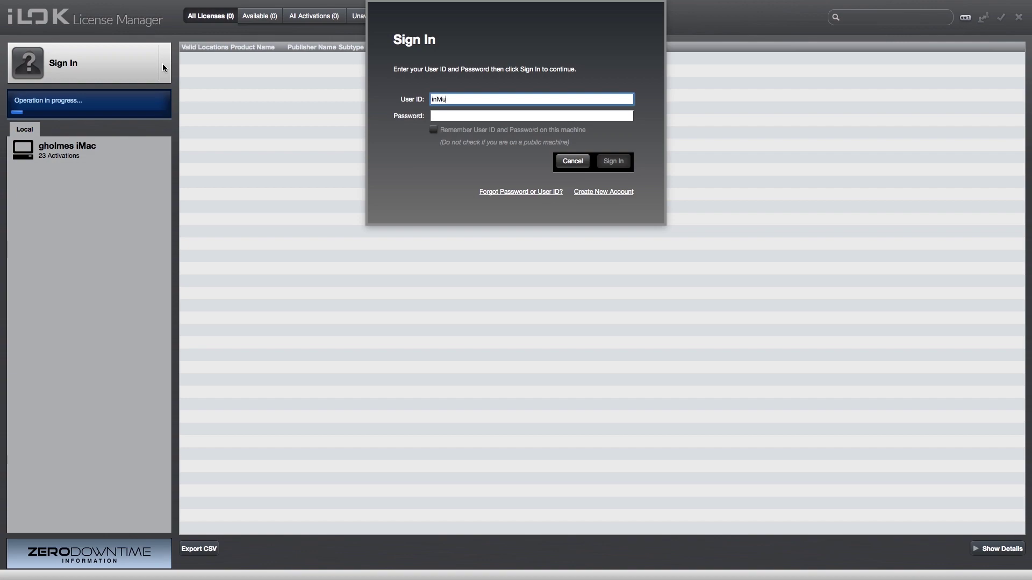
pyautogui.write('siciLok')
pyautogui.press('Tab')
pyautogui.write('•••••••')
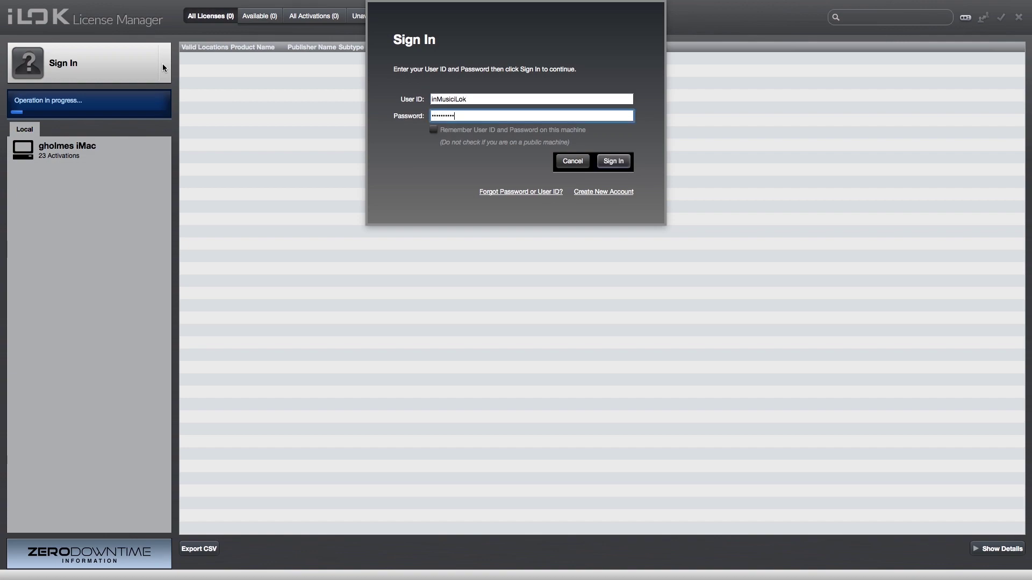
pyautogui.press('Return')
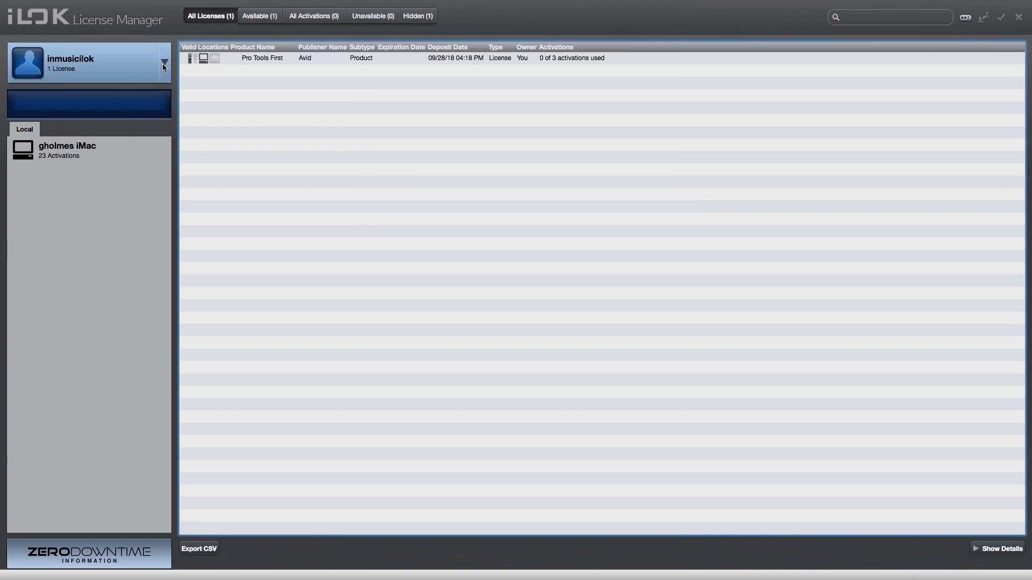
pyautogui.click(457, 57)
pyautogui.moveTo(450, 56); pyautogui.dragTo(75, 151)
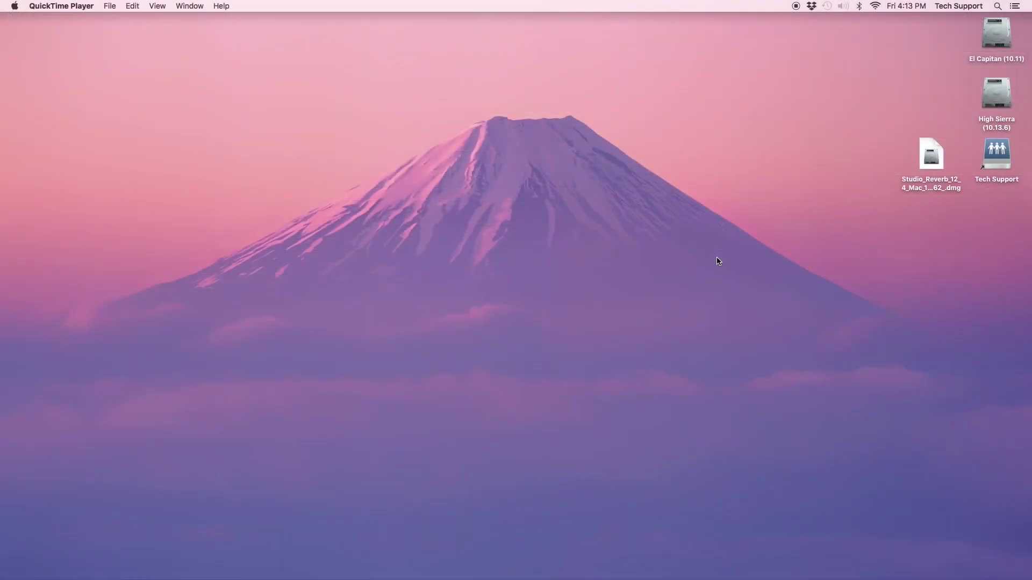
# Mount the Studio Reverb disk image, launch its installer, and move past the introduction and license.
pyautogui.click(927, 161)
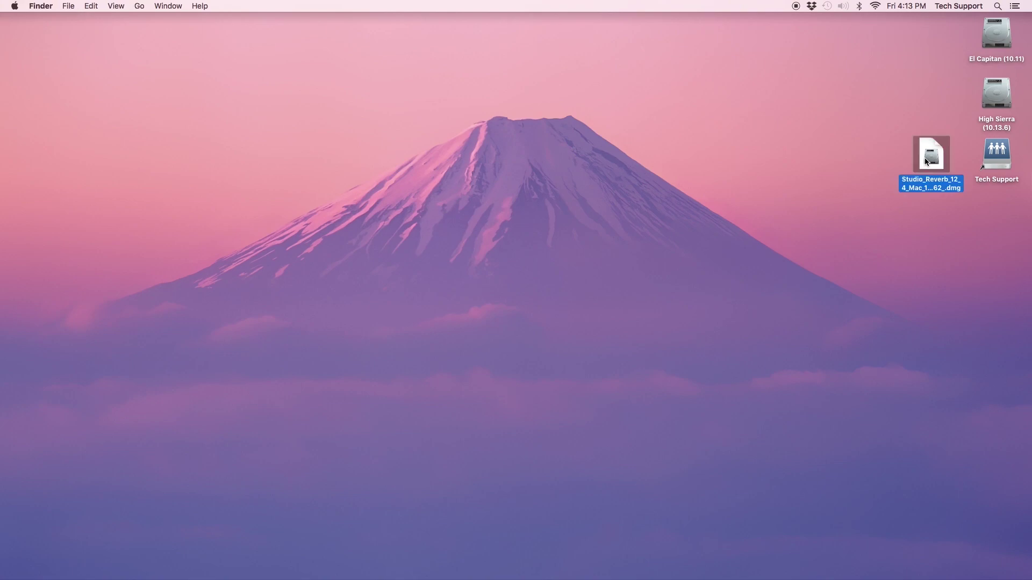
pyautogui.doubleClick(926, 162)
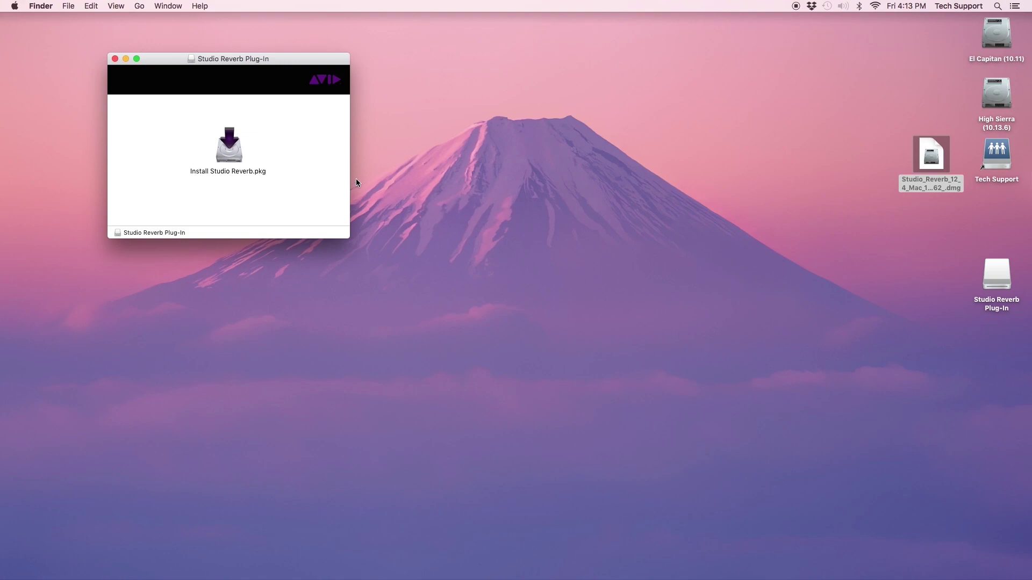
pyautogui.click(224, 150)
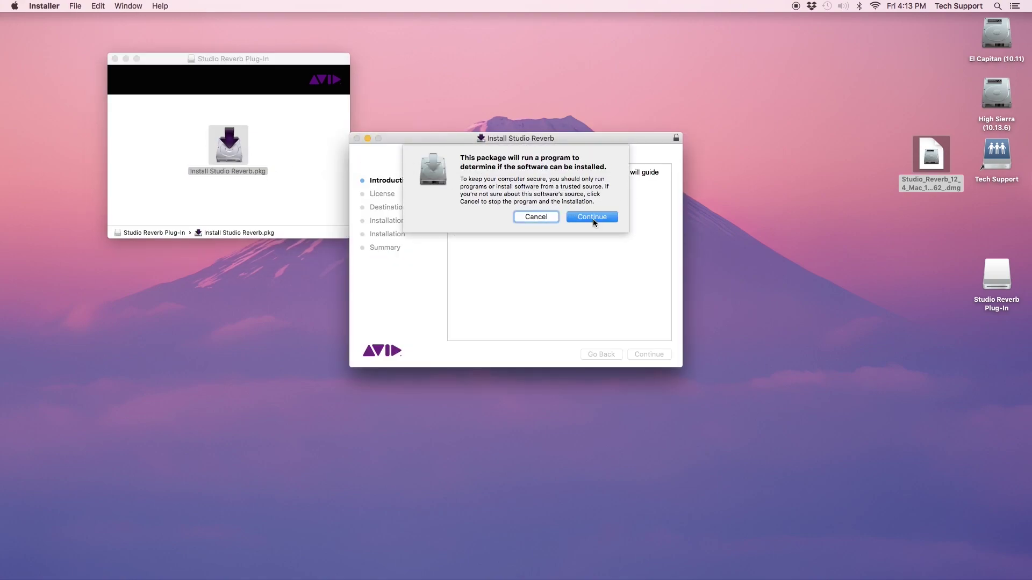
pyautogui.click(592, 218)
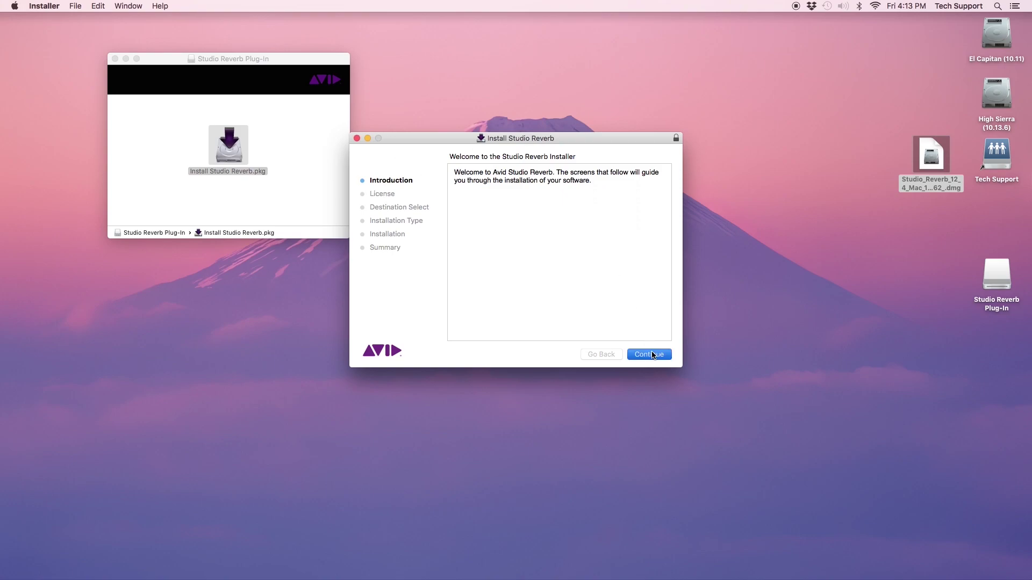
pyautogui.click(652, 355)
pyautogui.click(651, 354)
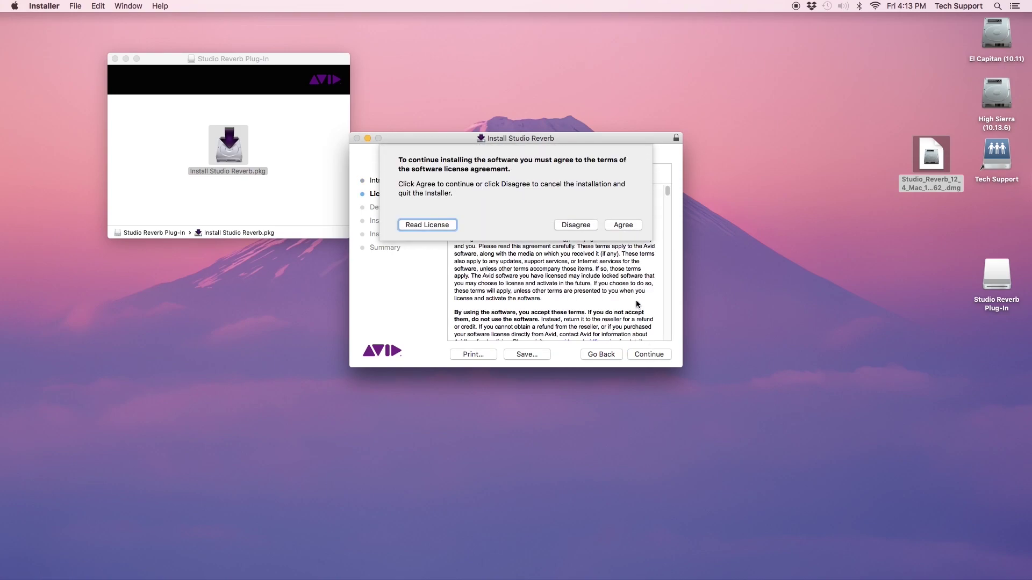
# Accept the license, install on the El Capitan disk with the admin password, and close the installer.
pyautogui.click(625, 224)
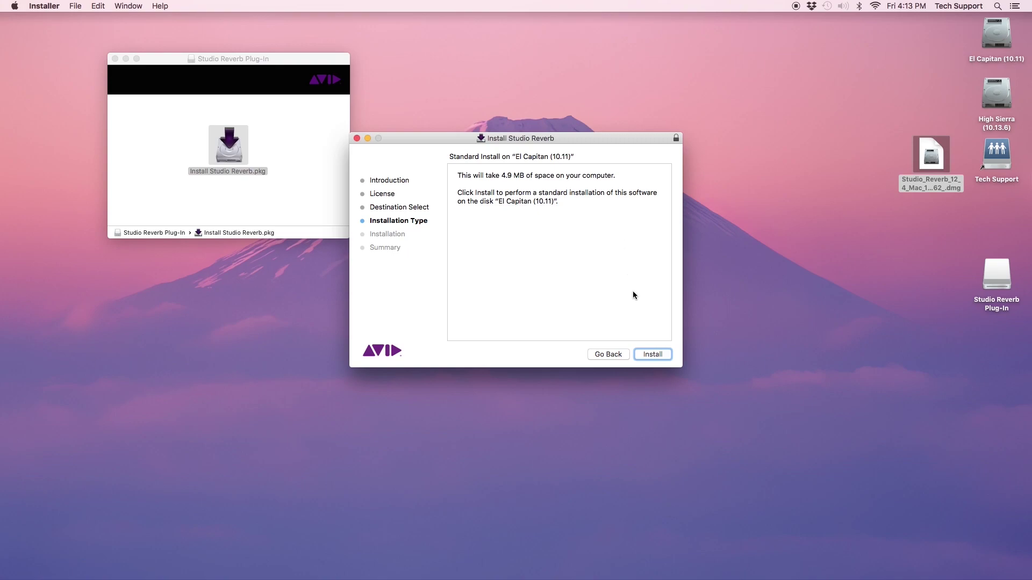
pyautogui.click(653, 354)
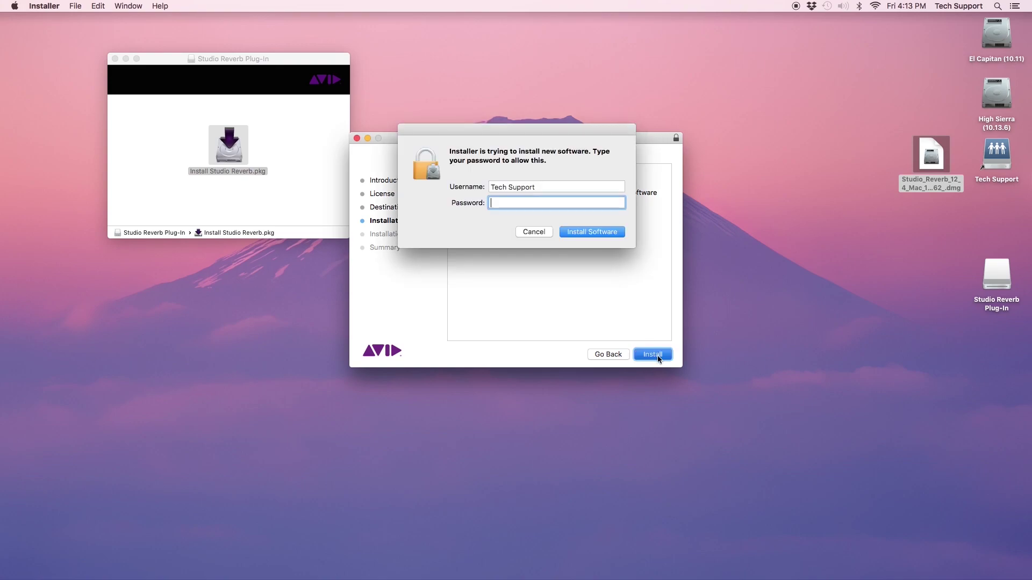
pyautogui.write('••••••••••')
pyautogui.press('Return')
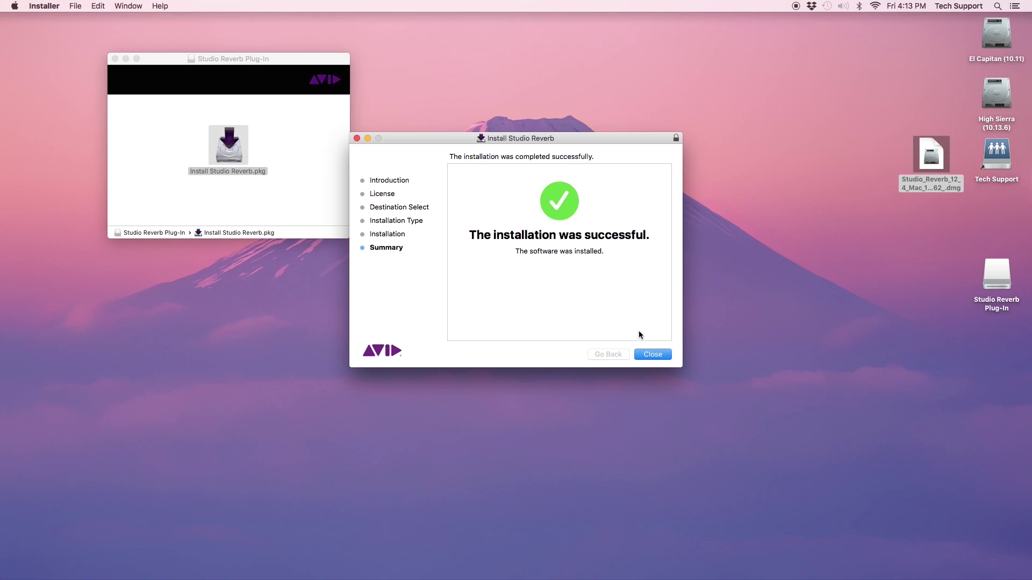
pyautogui.click(652, 355)
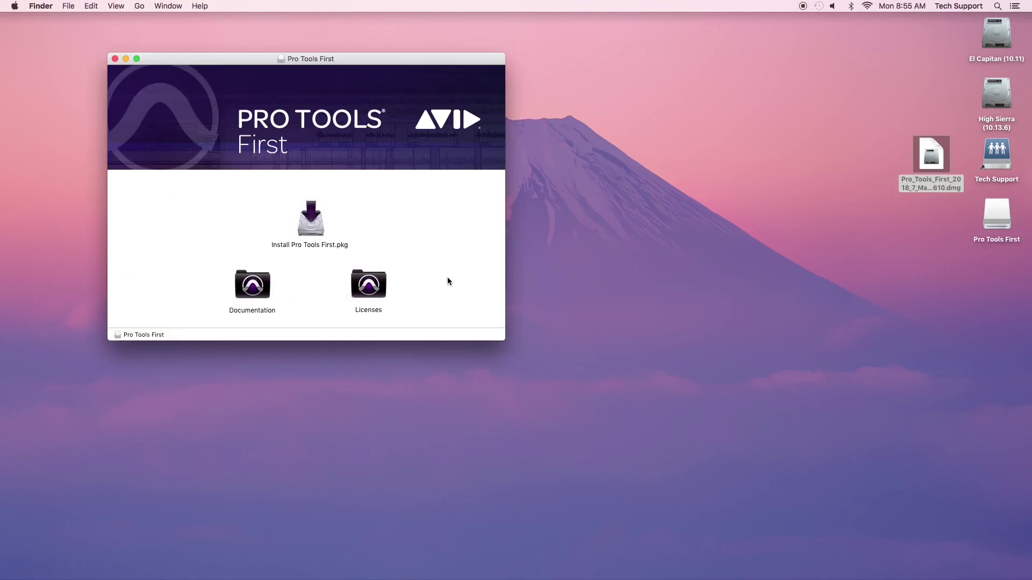
# Run the Pro Tools First package installer with the admin password, then close it and its disk window.
pyautogui.doubleClick(311, 219)
pyautogui.click(596, 215)
pyautogui.click(661, 356)
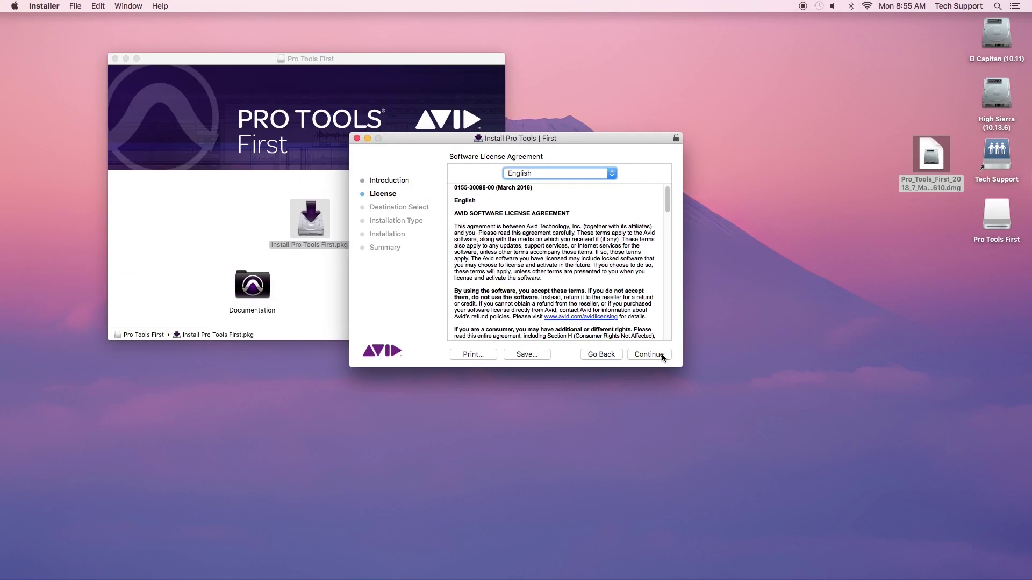
pyautogui.click(649, 355)
pyautogui.click(632, 231)
pyautogui.click(652, 354)
pyautogui.write('********')
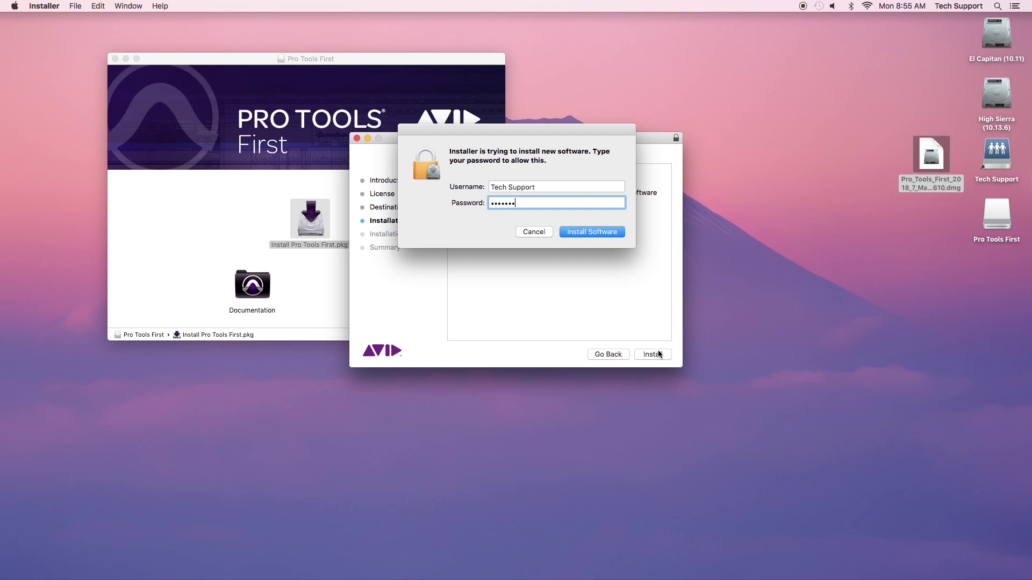
pyautogui.press('Return')
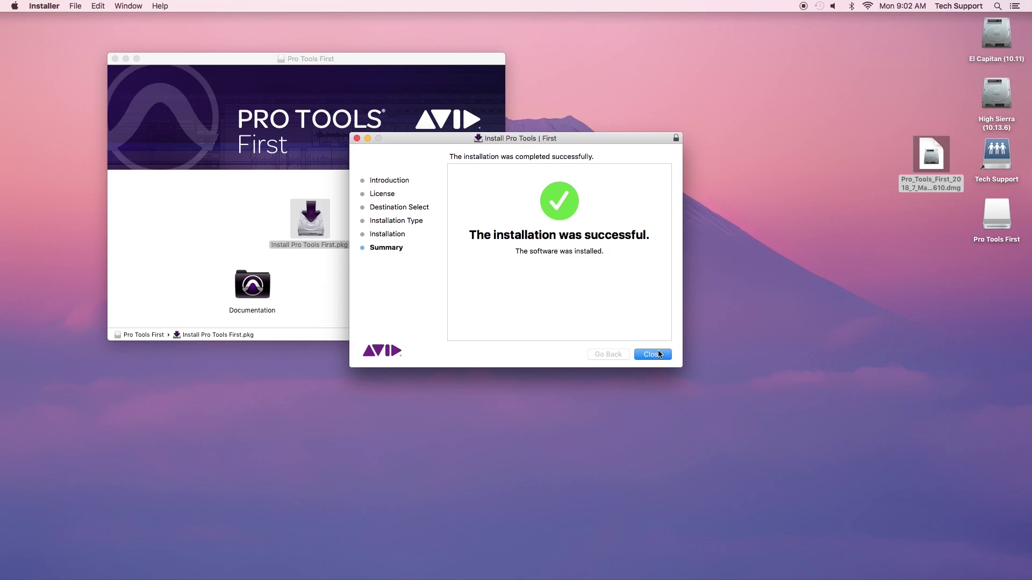
pyautogui.click(652, 354)
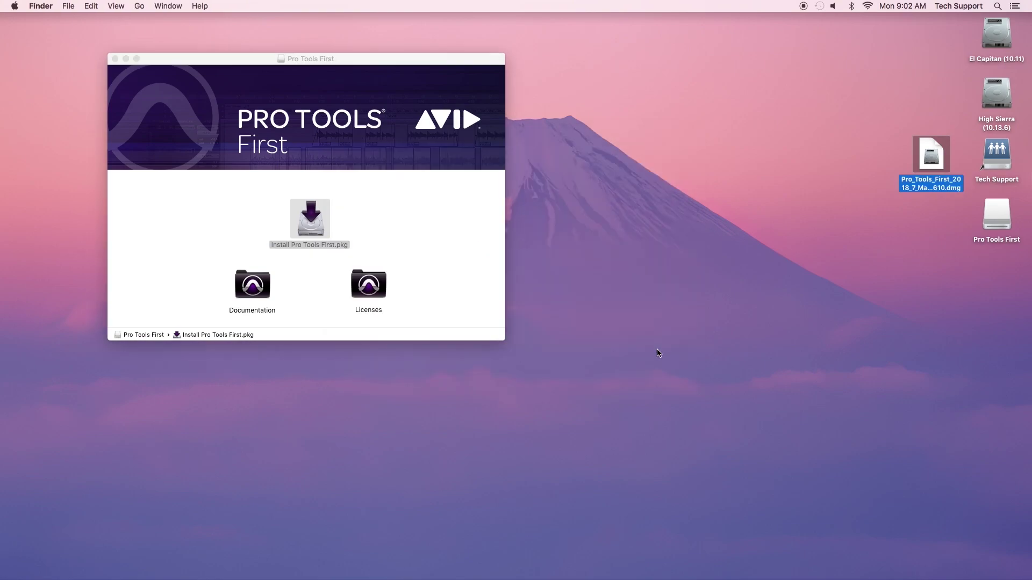
pyautogui.press('cmd+w')
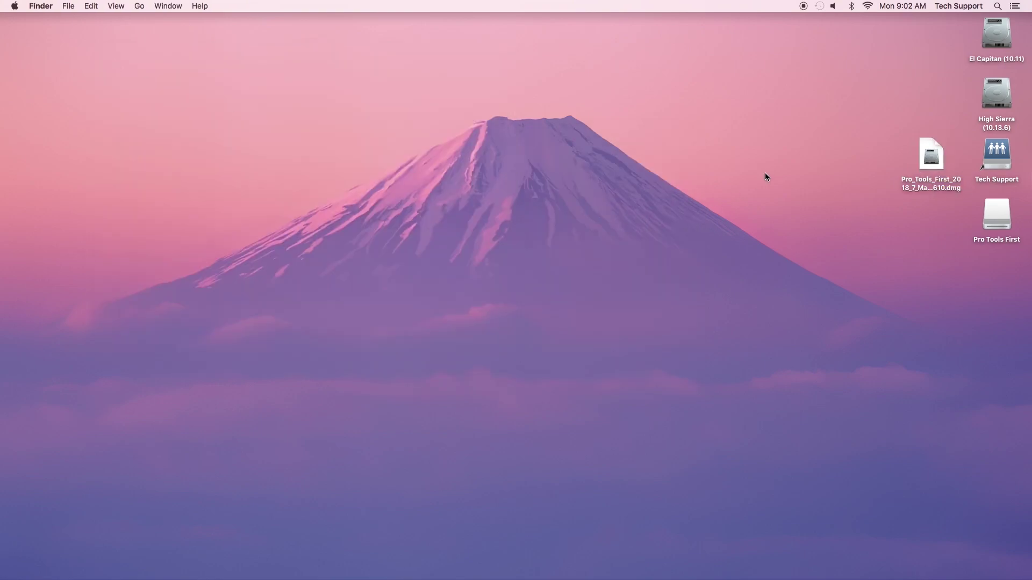